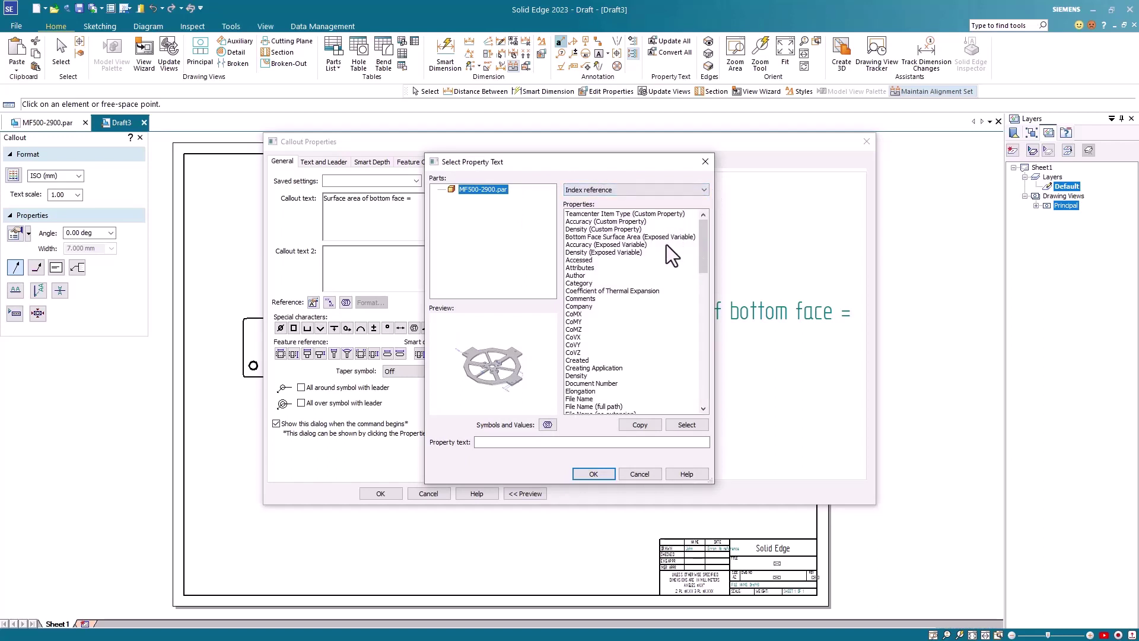
- Add the Bottom Face Surface Area variable (78727.07 mm^2) after the callout's label text
click(634, 237)
click(688, 424)
click(593, 474)
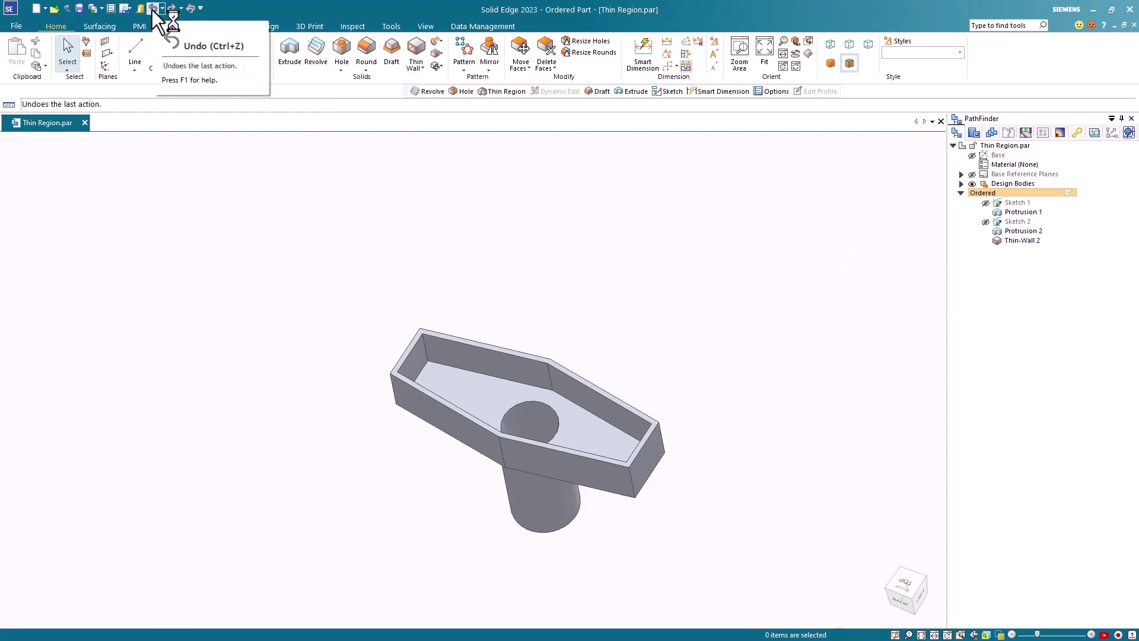
- Undo Thin-Wall 2 and start a Thin Region on the top block's front, side and top face chain
click(151, 9)
middle_drag(624, 280, 682, 281)
click(422, 69)
click(439, 92)
middle_drag(648, 295, 686, 275)
click(483, 420)
click(576, 429)
middle_drag(770, 412, 622, 427)
click(582, 419)
click(531, 368)
middle_drag(653, 279, 752, 237)
- Set the thin region thickness to 3.175 mm and make the top face open
text(3.175)
key(Return)
middle_drag(681, 249, 578, 387)
click(558, 391)
click(126, 191)
- Cap the underside faces over the cylinder at a 3.175 mm offset, preview, and finish
middle_drag(653, 274, 601, 149)
click(622, 402)
text(3.175)
click(127, 214)
click(125, 154)
middle_drag(652, 272, 675, 314)
click(131, 152)
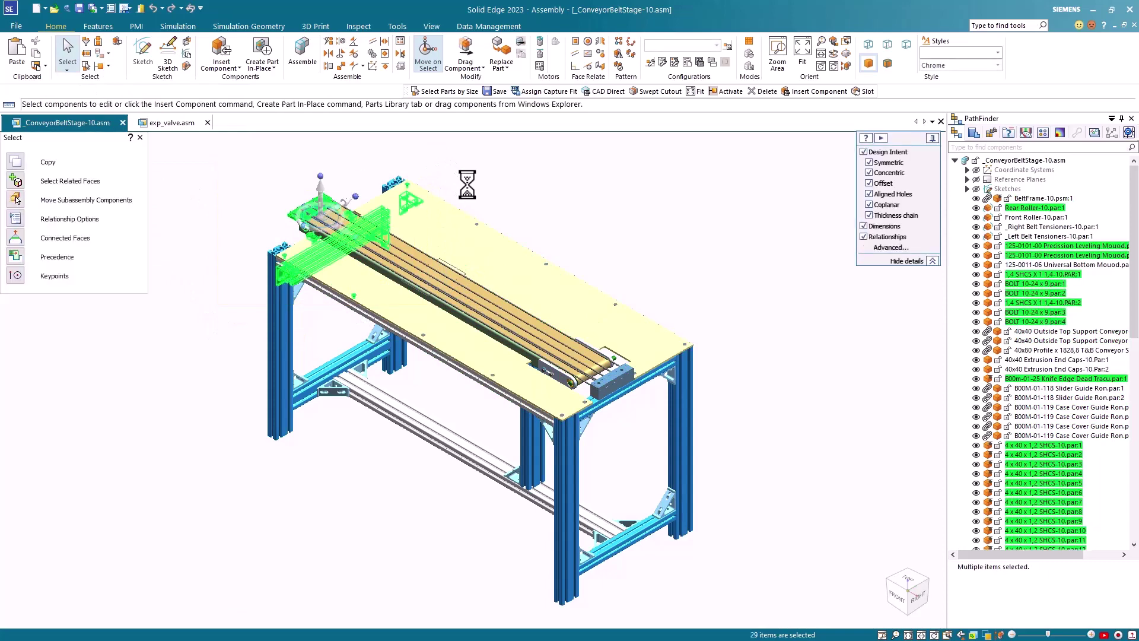
- Select parts by size Smaller and equal to 5, accepting the 44 matching parts
key(Escape)
click(84, 65)
click(125, 172)
click(121, 183)
click(55, 158)
text(1)
click(17, 212)
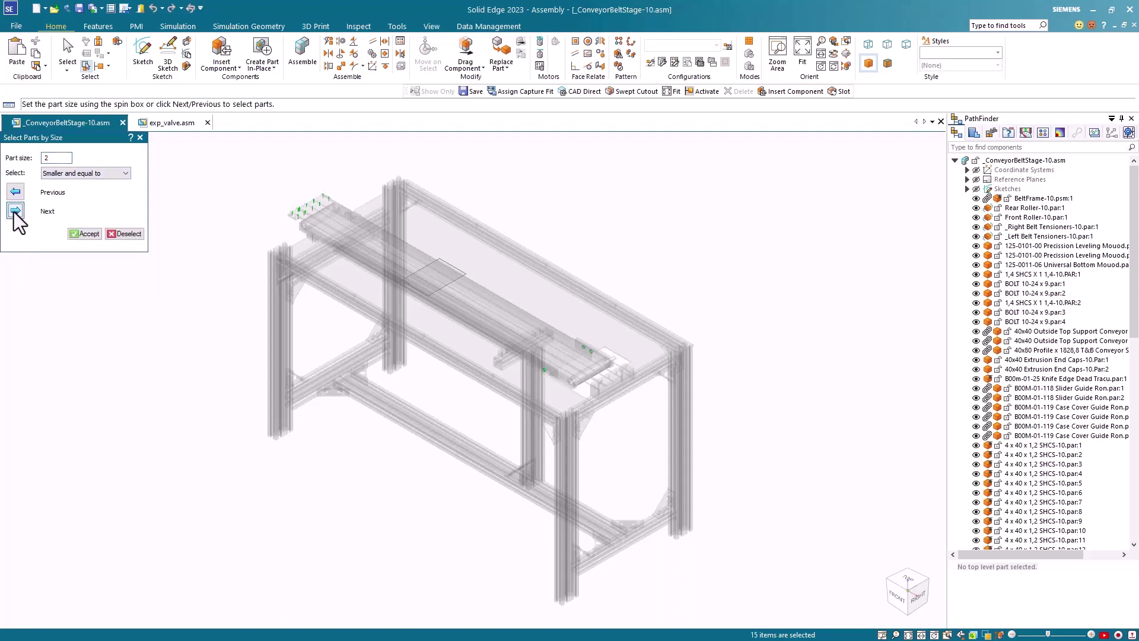
click(15, 212)
click(18, 212)
click(18, 212)
click(17, 197)
click(89, 234)
- Show only the 44 selected small parts and view them from the front right
right_click(624, 195)
click(684, 170)
middle_drag(763, 393, 771, 368)
- Show all assembly components again in the standard isometric view
right_click(1014, 160)
click(1029, 258)
click(895, 593)
- Select all parts identical to one small corner gusset
click(109, 54)
click(330, 392)
click(108, 55)
click(157, 93)
- Set the face style to (Use Part Style)
click(432, 26)
click(548, 65)
drag(553, 99, 557, 68)
click(511, 87)
- Clear the gussets, then select a vertical frame support and all parts constrained to it
click(668, 220)
middle_drag(727, 265, 823, 198)
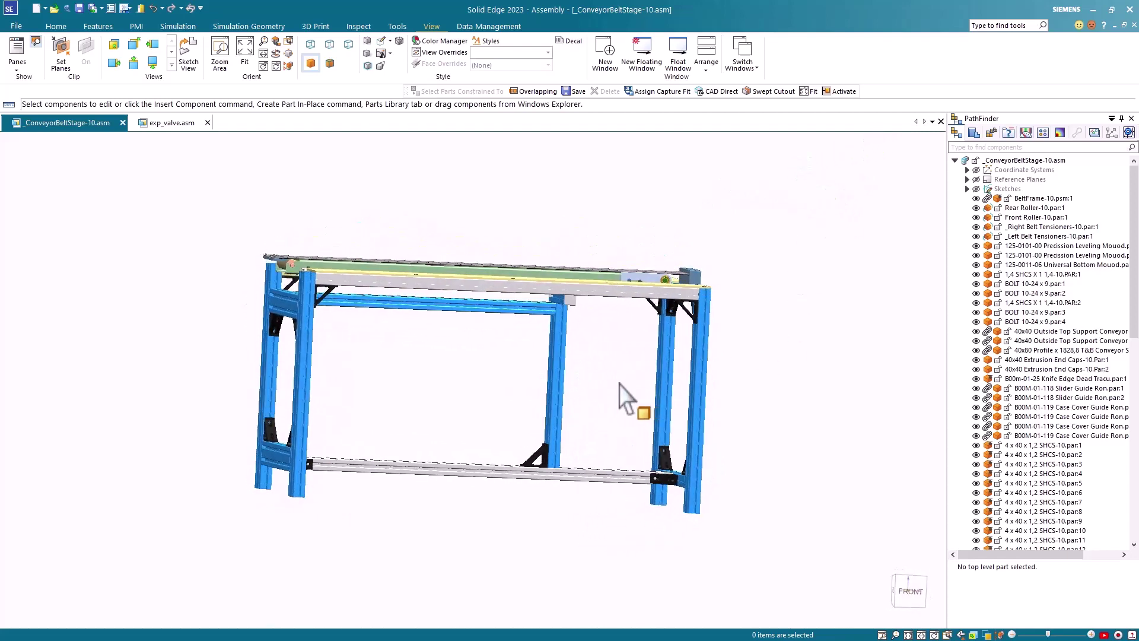
click(556, 383)
click(56, 25)
click(108, 52)
click(154, 70)
mouse_move(767, 251)
middle_down()
mouse_move(770, 297)
mouse_move(706, 285)
middle_up()
- In exp_valve.asm, select bolt exp_bolt.par:3 and its match in the identical end-cap subassembly
key(Escape)
click(176, 123)
mouse_move(634, 330)
middle_down()
mouse_move(659, 320)
mouse_move(643, 323)
middle_up()
click(402, 436)
click(108, 56)
click(156, 83)
- Inspect the valve from the back right, clear the bolt selection, and return to isometric view
middle_drag(745, 491, 708, 486)
click(706, 468)
click(909, 593)
key(ctrl+i)
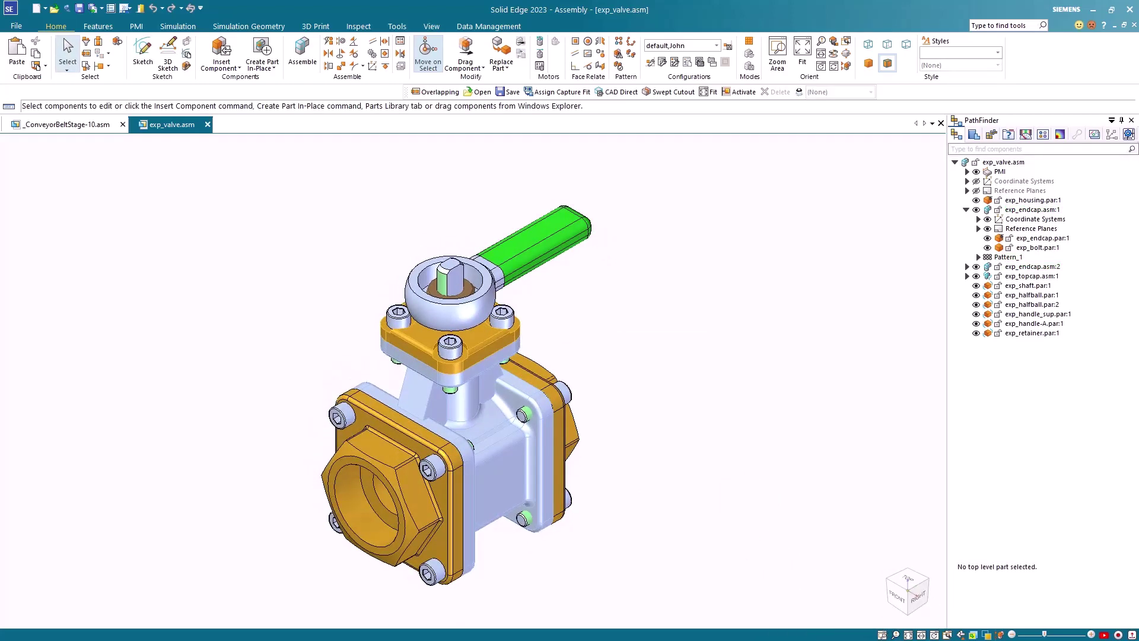